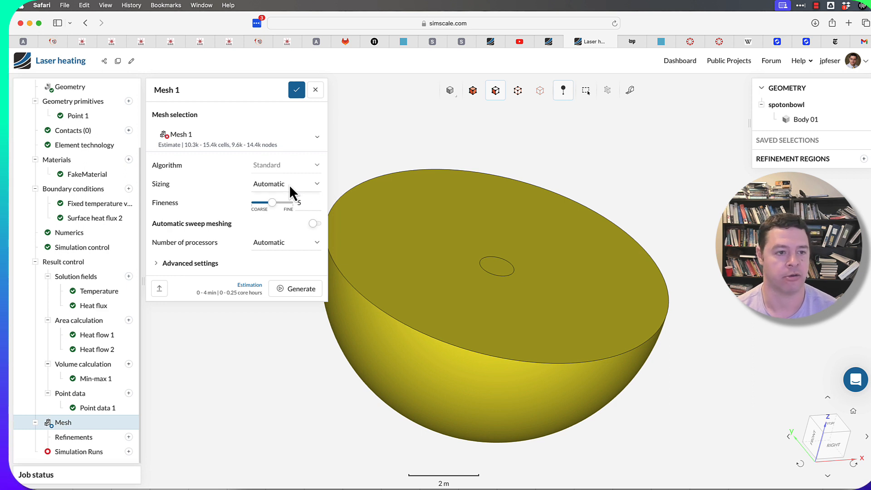
pyautogui.click(269, 203)
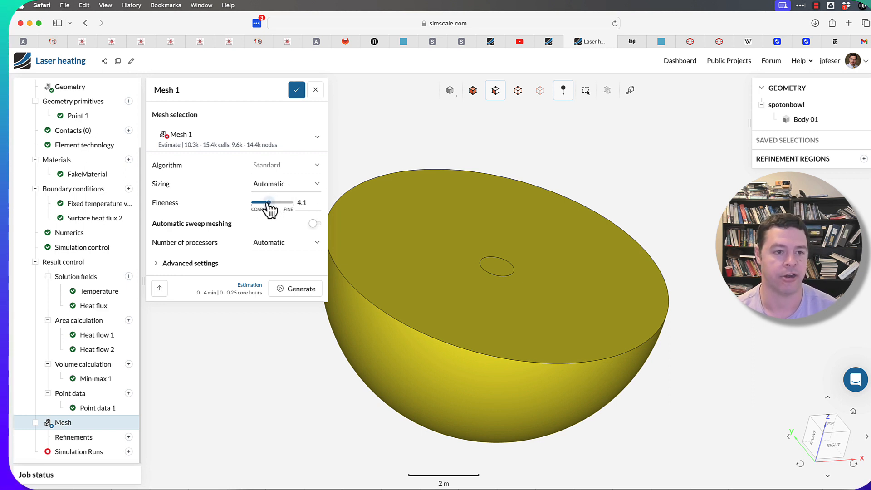
pyautogui.moveTo(268, 203)
pyautogui.mouseDown()
pyautogui.moveTo(262, 203)
pyautogui.moveTo(288, 203)
pyautogui.moveTo(272, 203)
pyautogui.mouseUp()
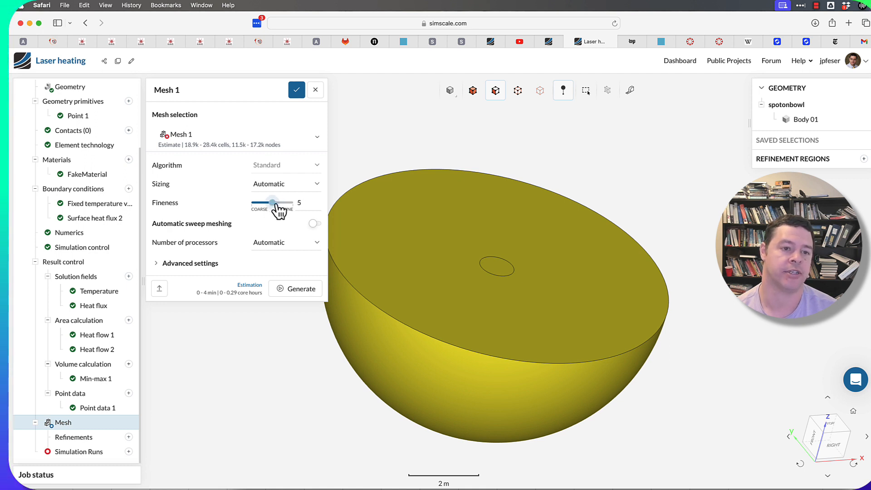
pyautogui.doubleClick(301, 202)
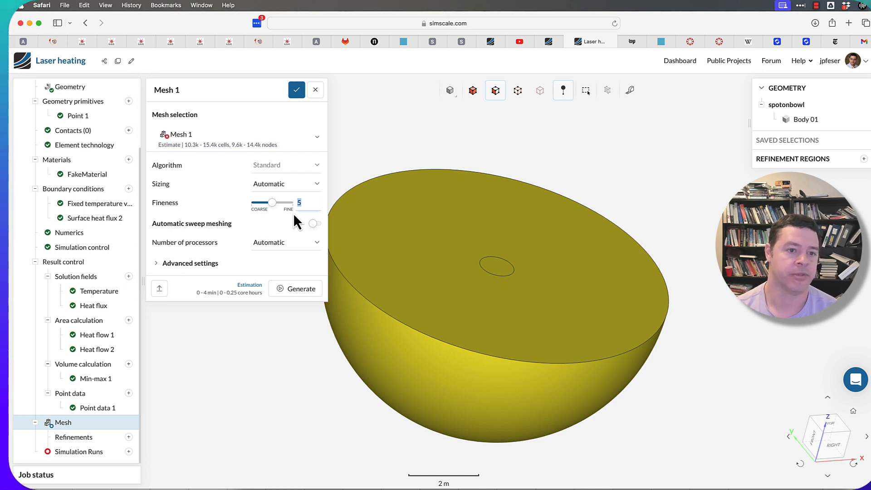
# Step: Switch the mesh sizing to Manual and set the maximum edge length to 1 m
pyautogui.click(267, 188)
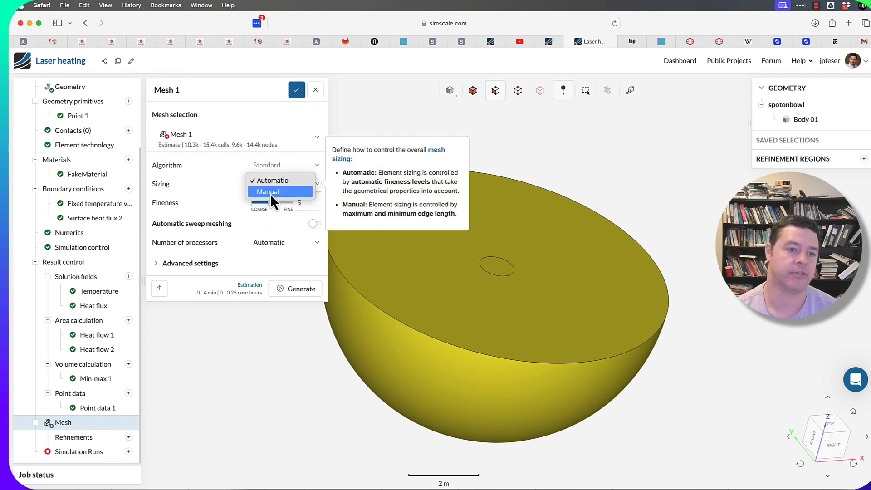
pyautogui.click(271, 194)
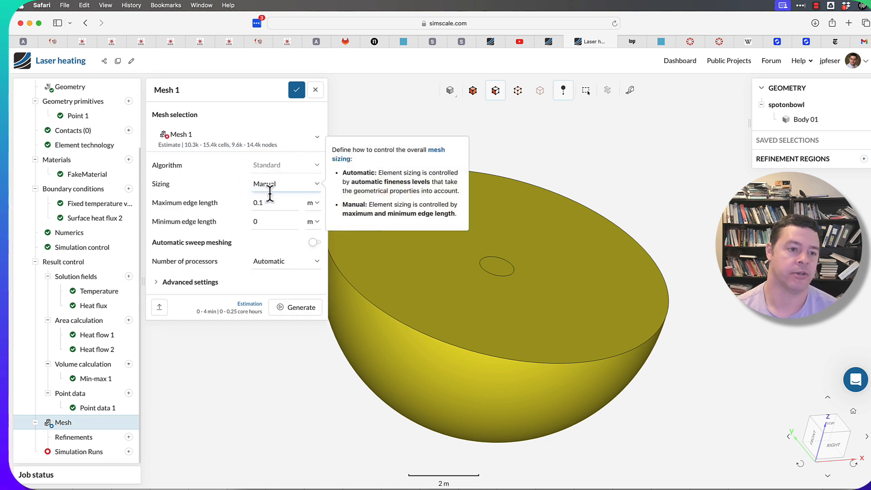
pyautogui.click(286, 184)
pyautogui.click(210, 206)
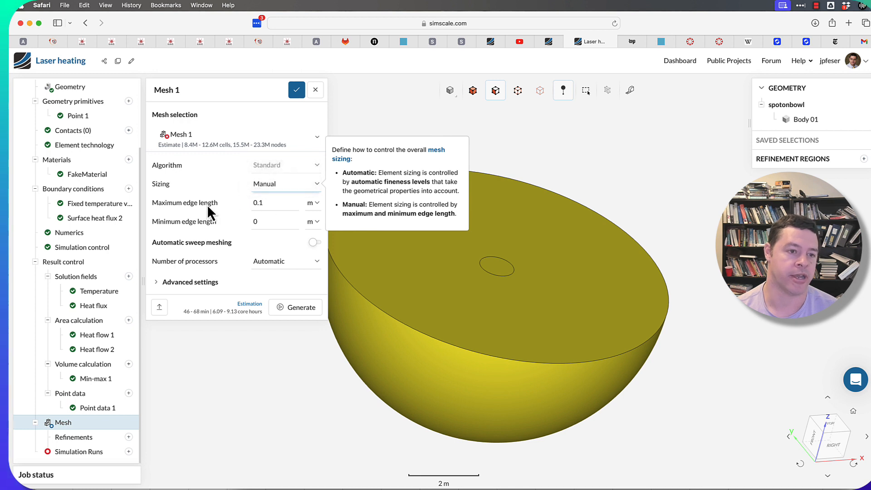
pyautogui.doubleClick(277, 202)
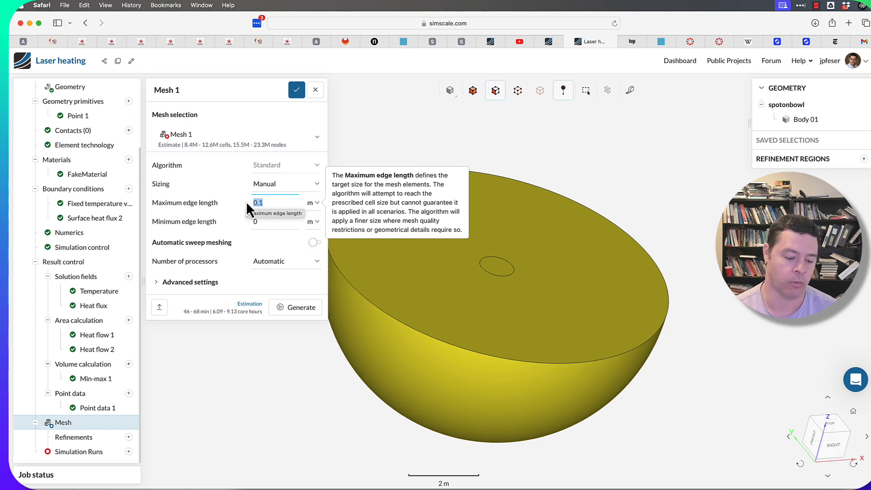
pyautogui.write('1')
pyautogui.click(275, 221)
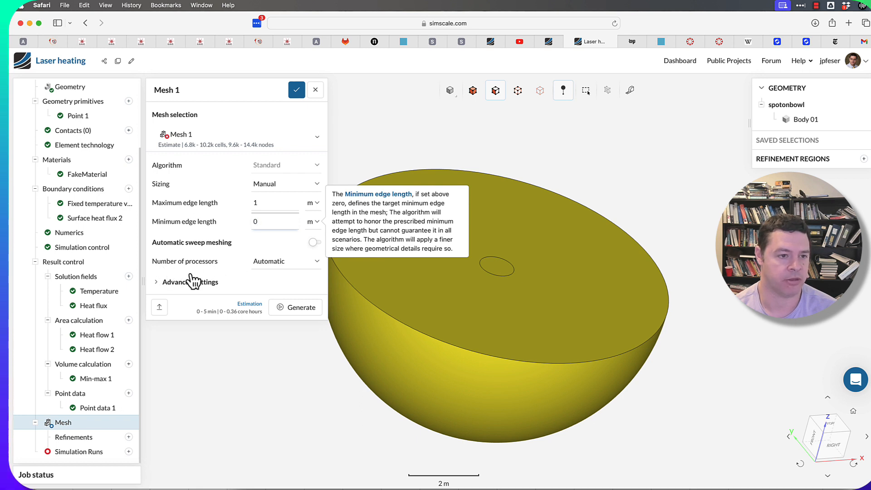
# Step: Keep the number of processors on Automatic and expand the advanced mesh settings
pyautogui.click(269, 265)
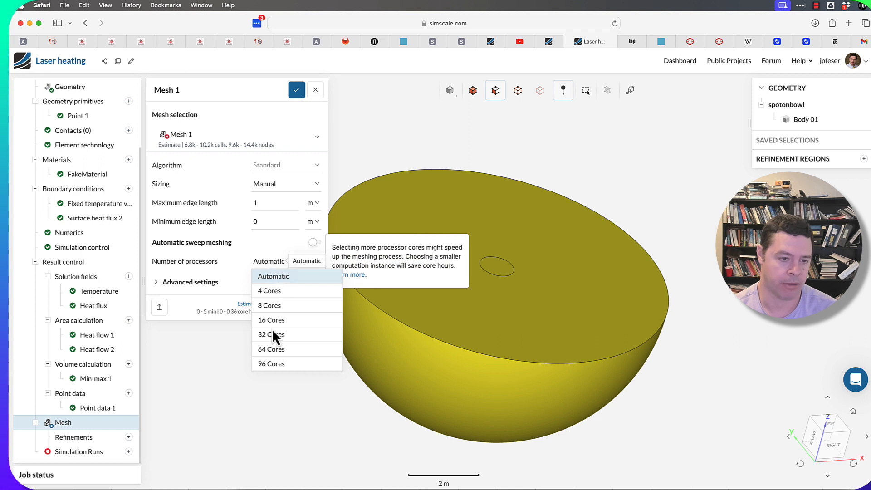
pyautogui.click(272, 275)
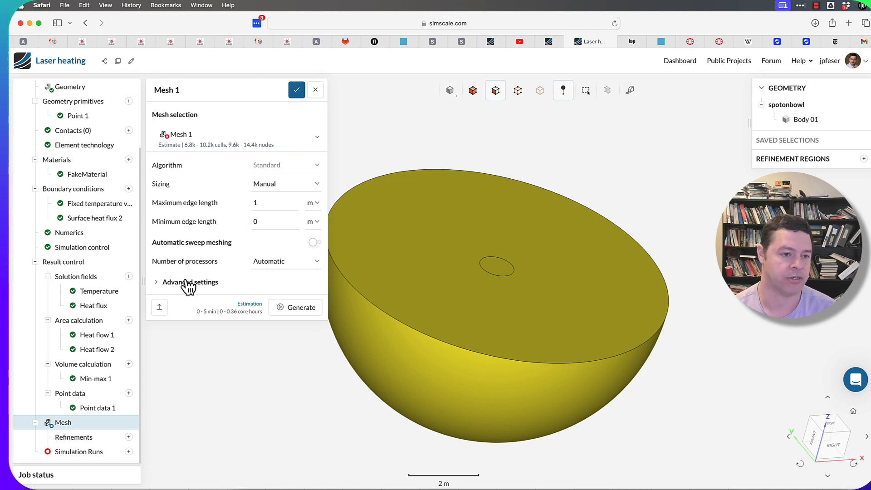
pyautogui.click(158, 287)
pyautogui.click(162, 287)
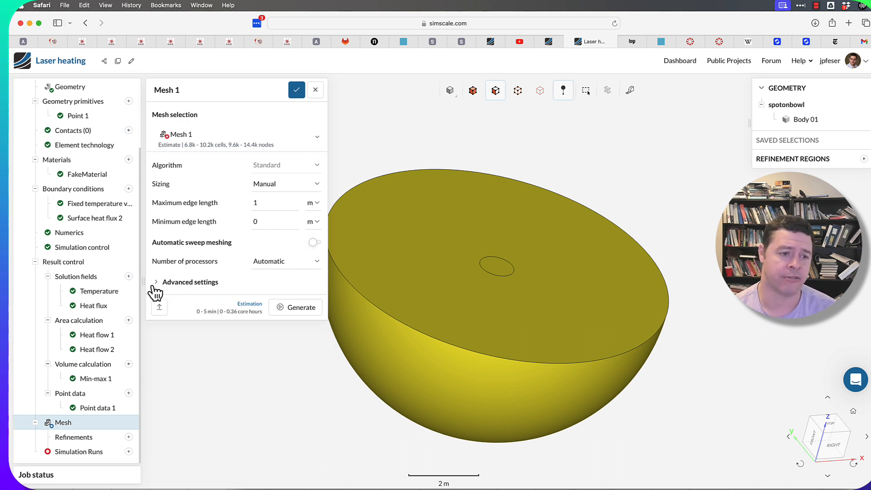
pyautogui.click(167, 286)
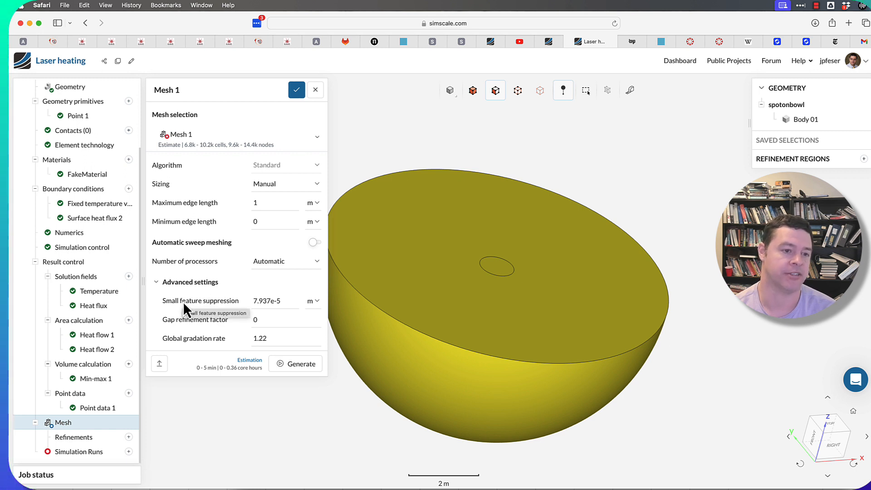
# Step: Examine the explanations for global gradation rate, gap refinement factor and small feature suppression
pyautogui.click(270, 339)
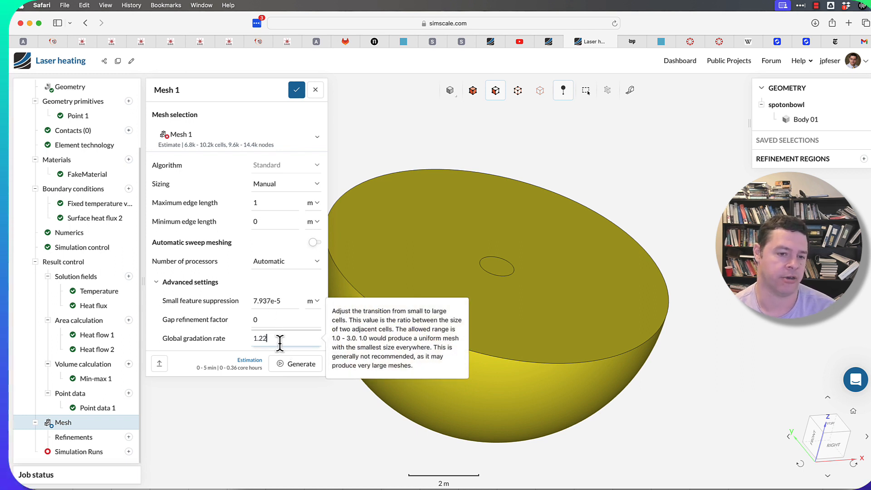
pyautogui.click(264, 319)
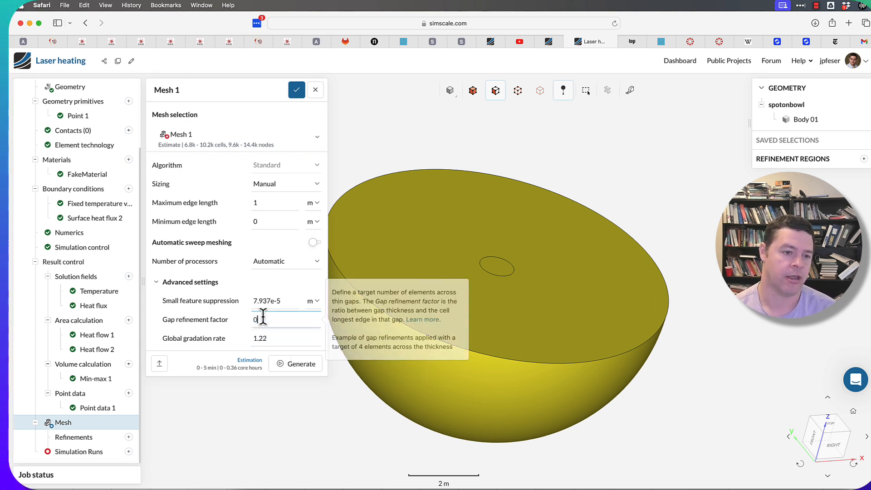
pyautogui.click(281, 300)
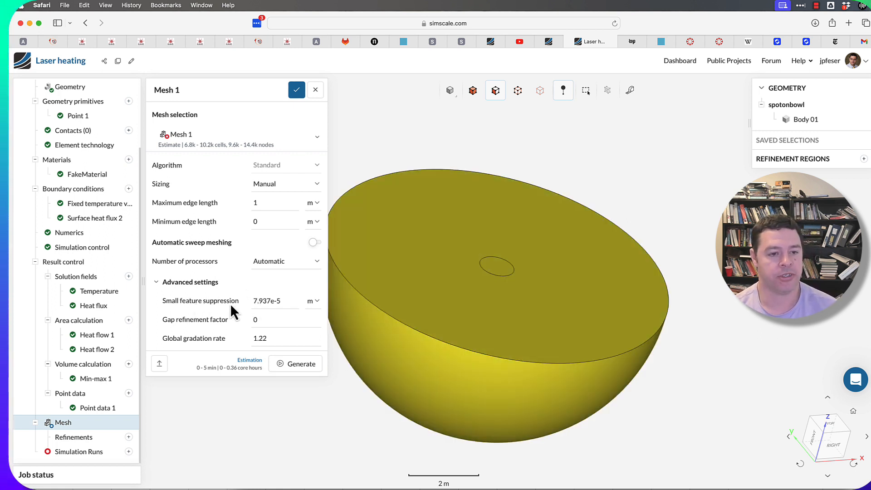
pyautogui.click(288, 301)
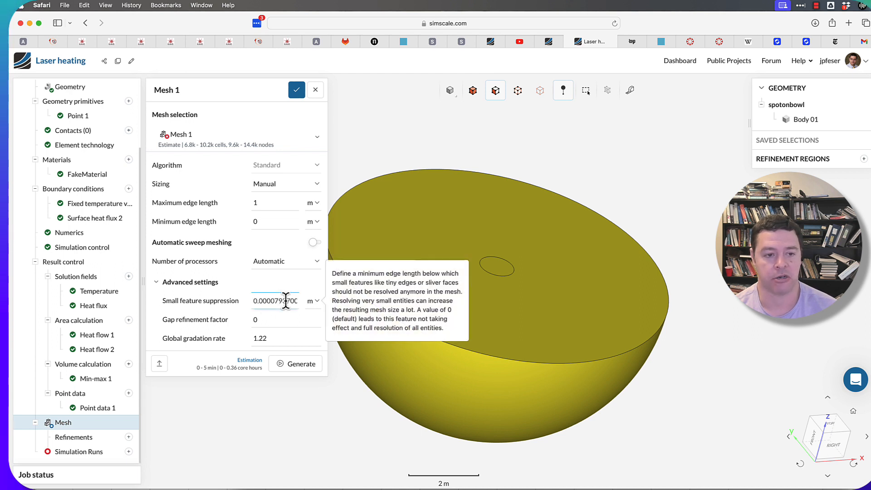
pyautogui.click(288, 336)
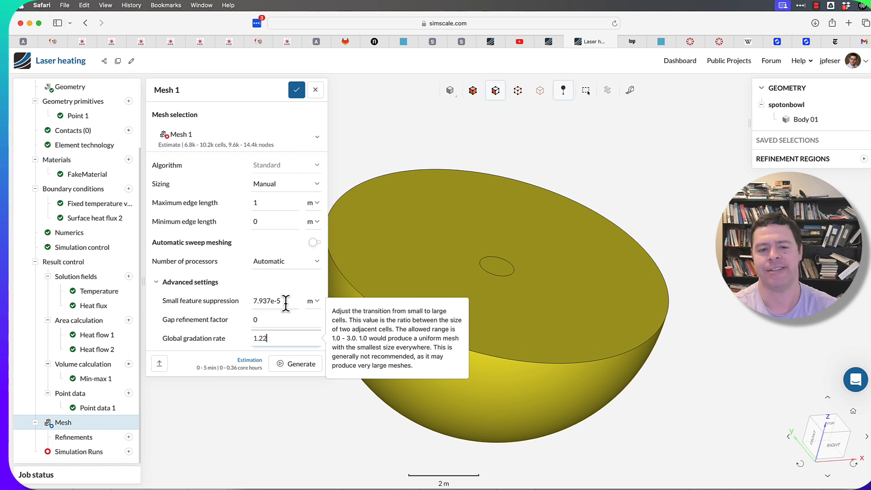
# Step: Remove the trailing digits 259840997 from the small feature suppression value
pyautogui.click(279, 301)
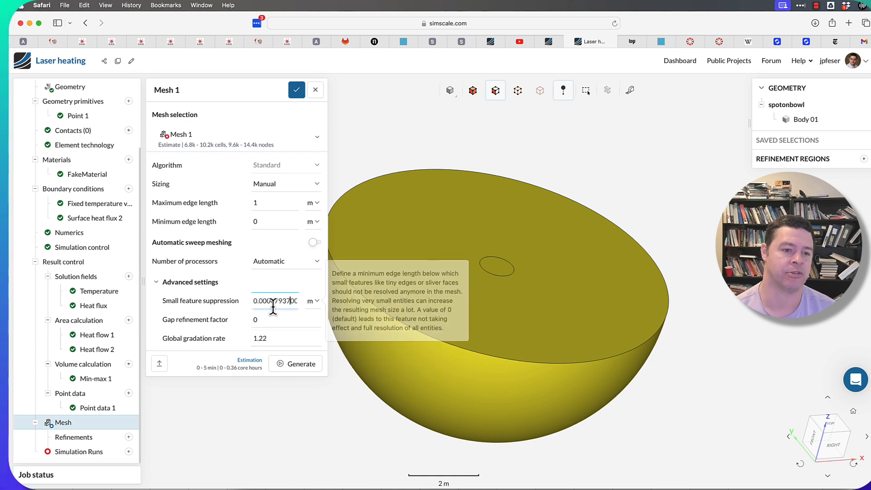
pyautogui.moveTo(252, 301); pyautogui.dragTo(324, 310)
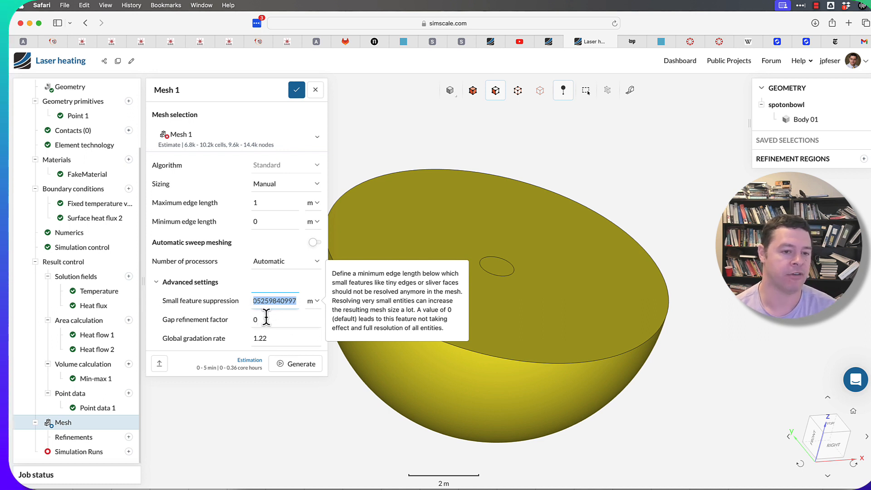
pyautogui.click(273, 300)
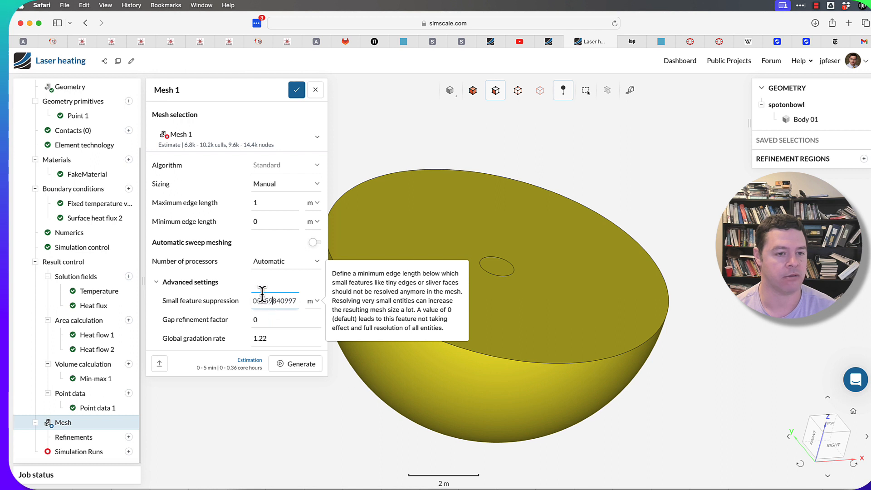
pyautogui.moveTo(263, 301); pyautogui.dragTo(304, 303)
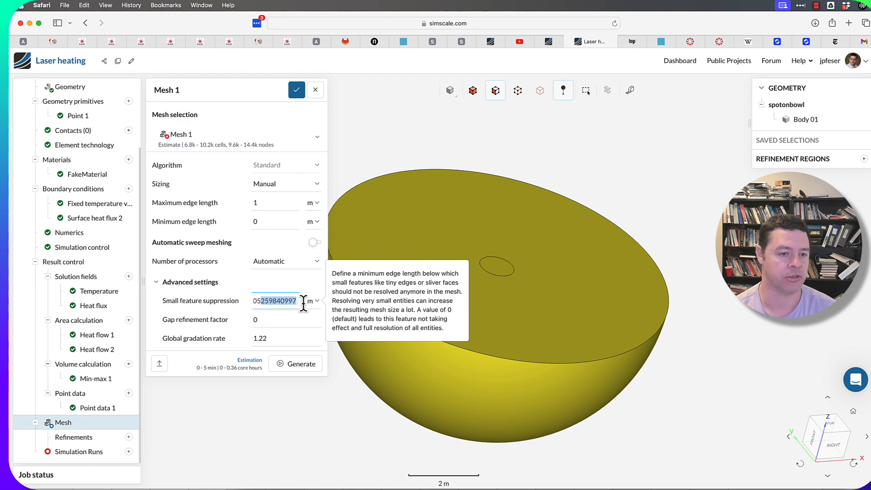
pyautogui.press('BackSpace')
pyautogui.click(277, 322)
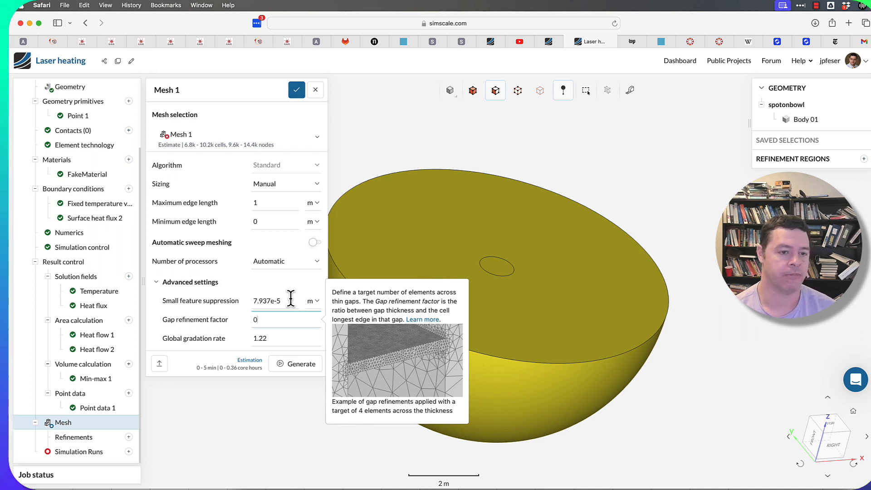
pyautogui.click(287, 301)
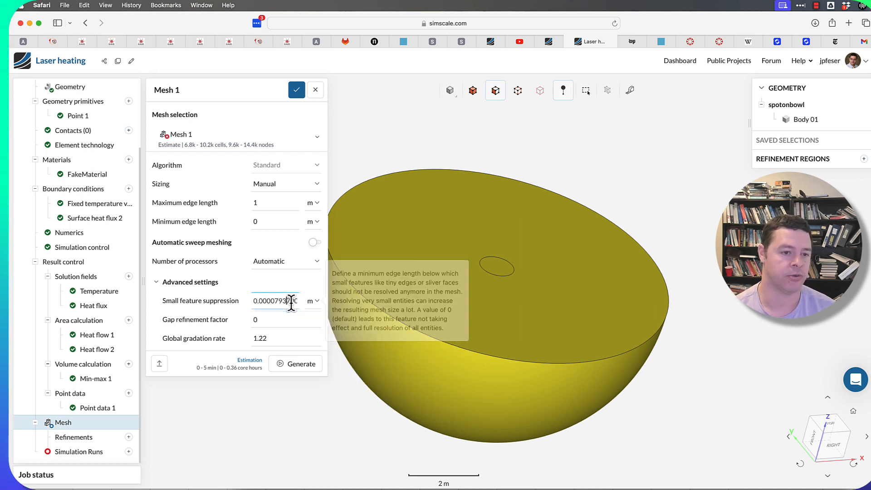
pyautogui.click(261, 321)
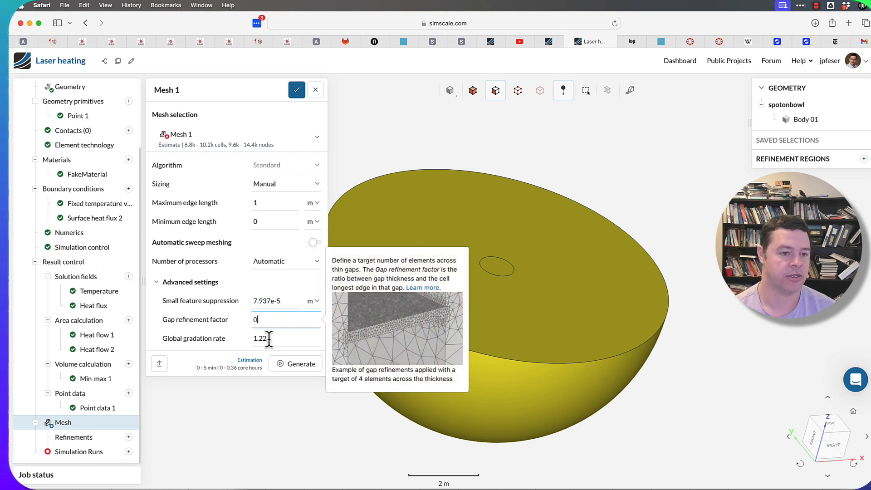
# Step: Set the global gradation rate to 1.1 and save the mesh settings
pyautogui.click(271, 338)
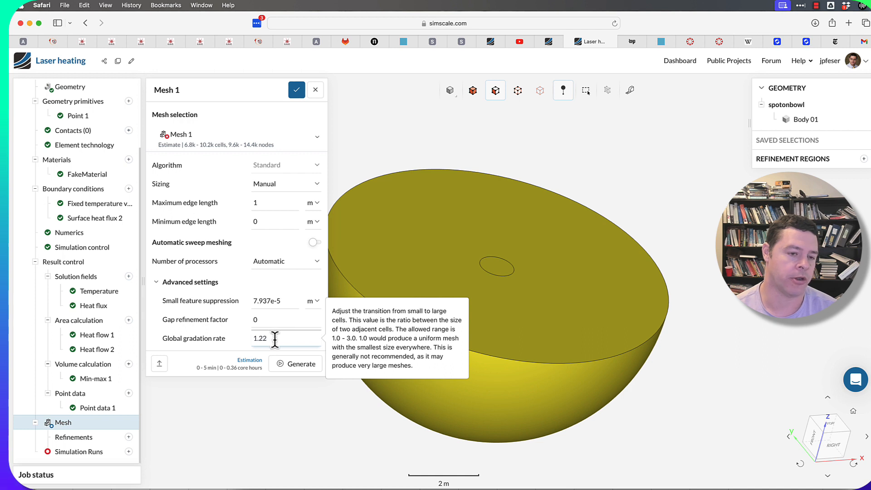
pyautogui.moveTo(259, 338); pyautogui.dragTo(282, 338)
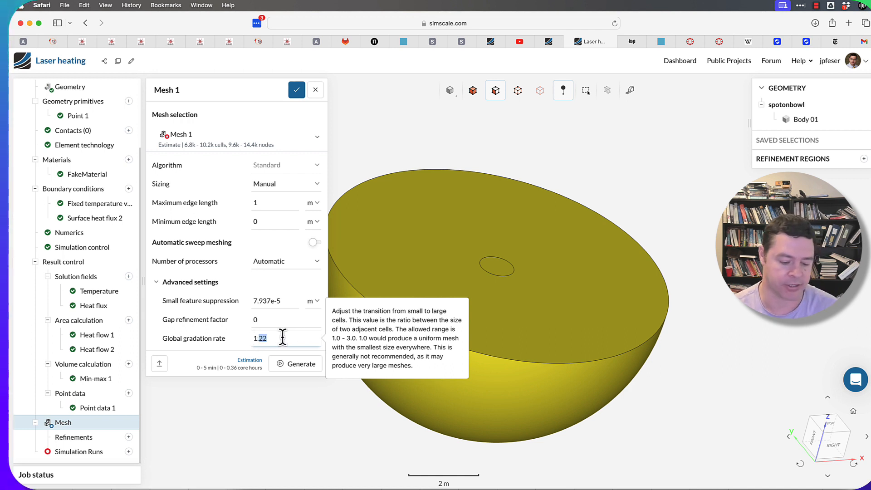
pyautogui.click(276, 320)
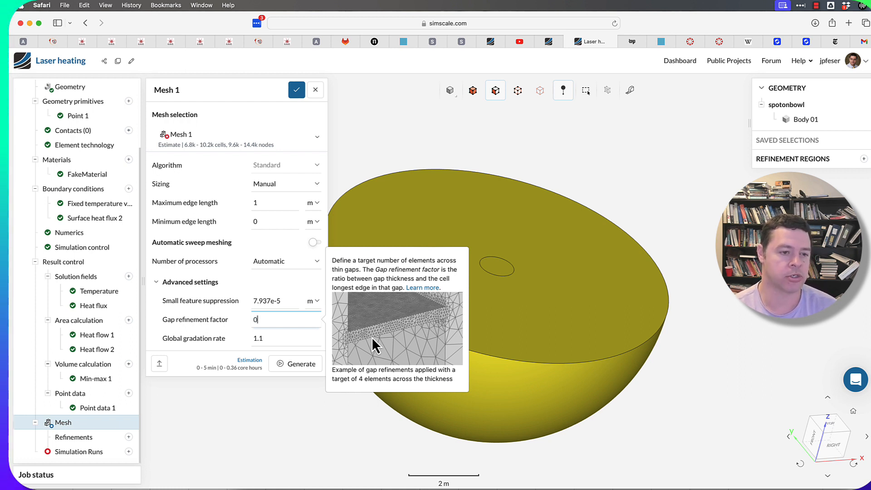
pyautogui.click(282, 339)
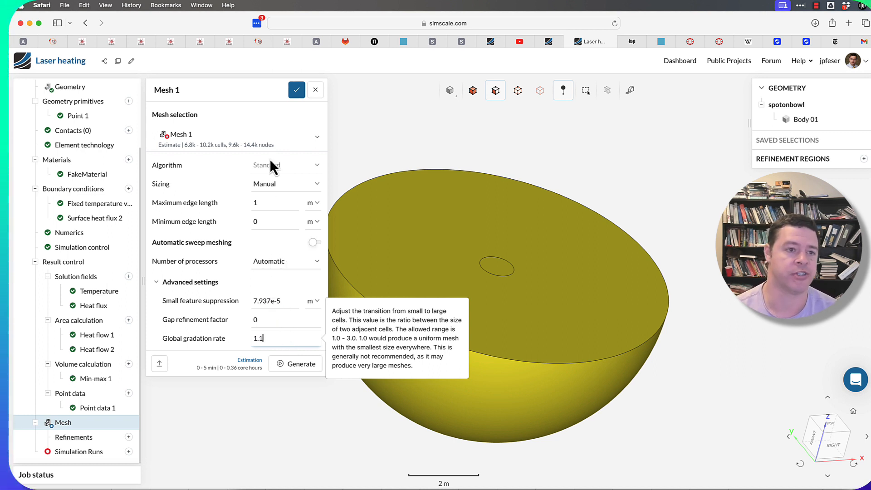
pyautogui.click(297, 92)
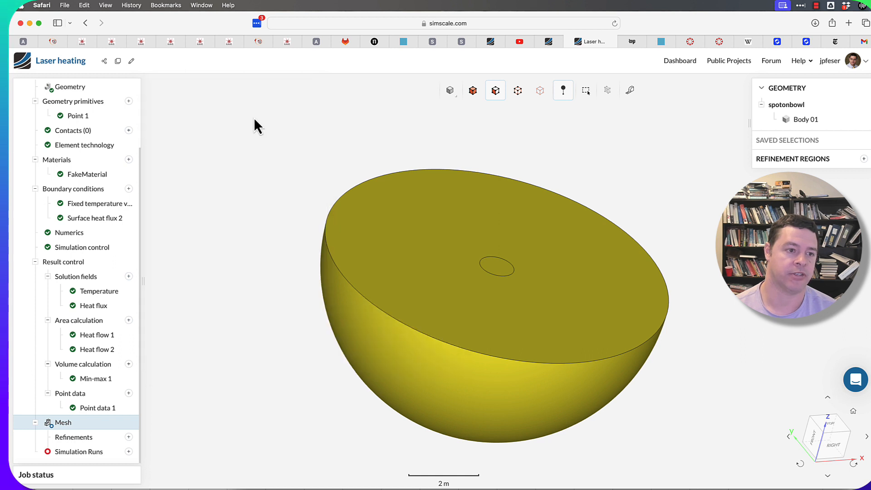
# Step: Reopen the mesh settings and generate Mesh 1
pyautogui.click(66, 424)
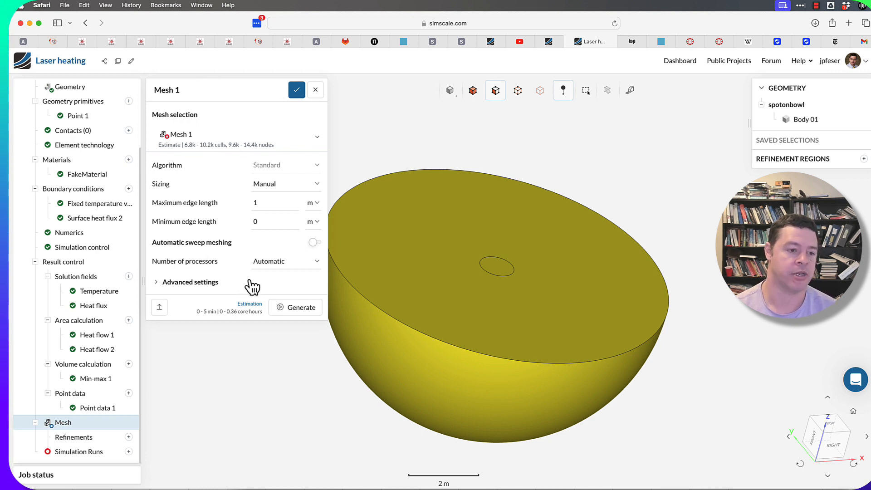
pyautogui.click(301, 309)
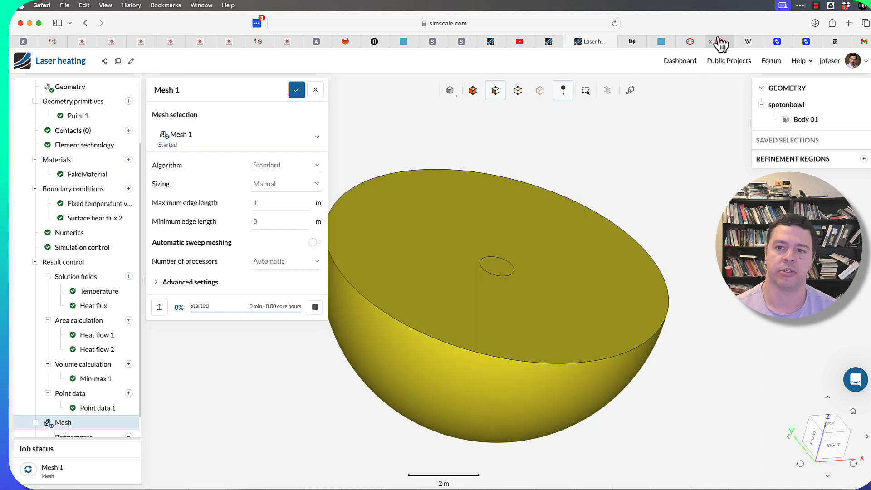
pyautogui.click(816, 6)
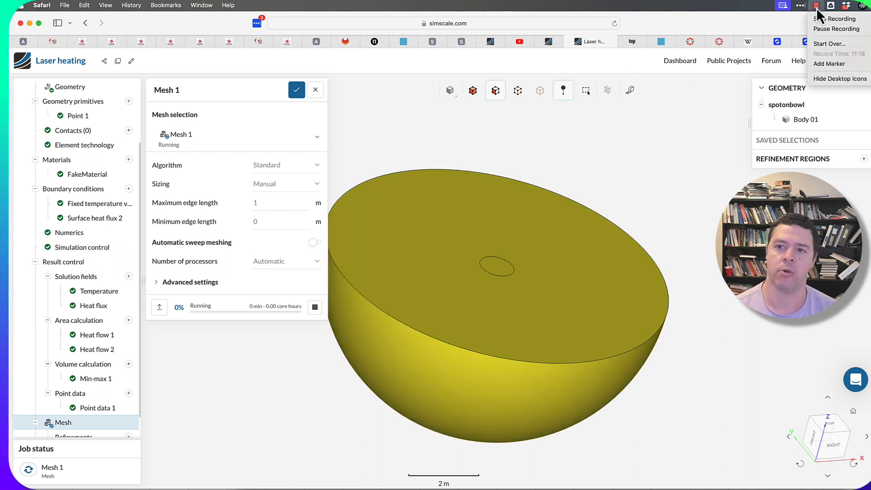